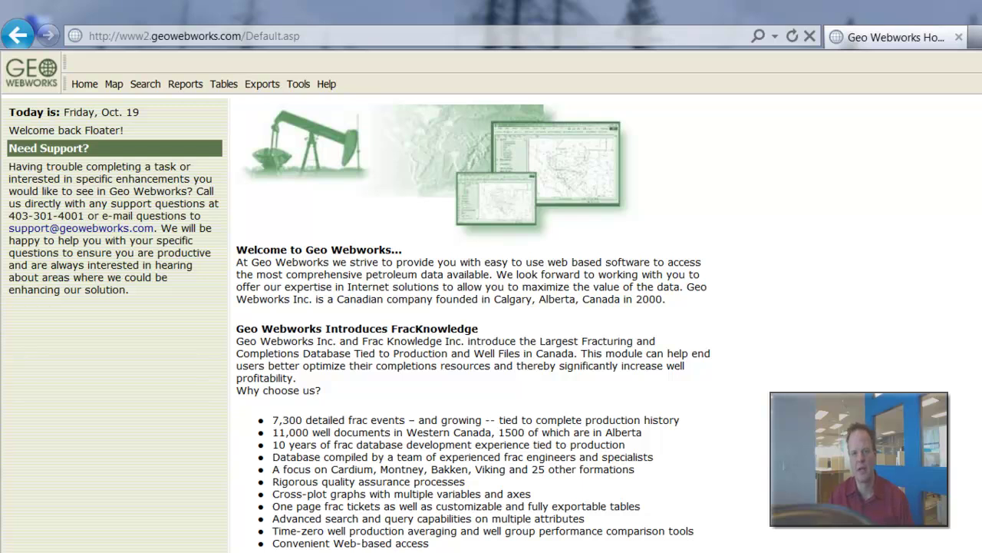
View the well area search form, and open the well location search.
left_click(152, 84)
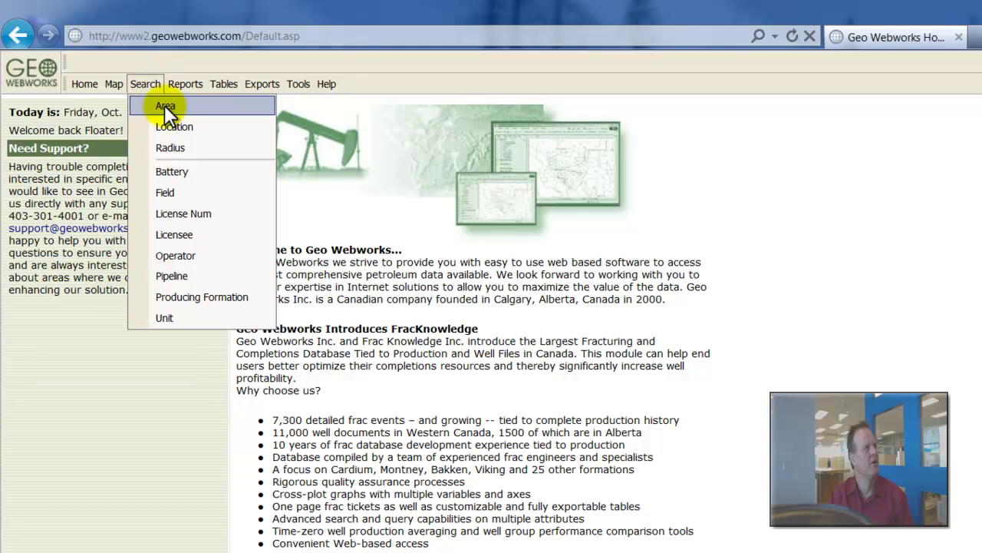
left_click(164, 104)
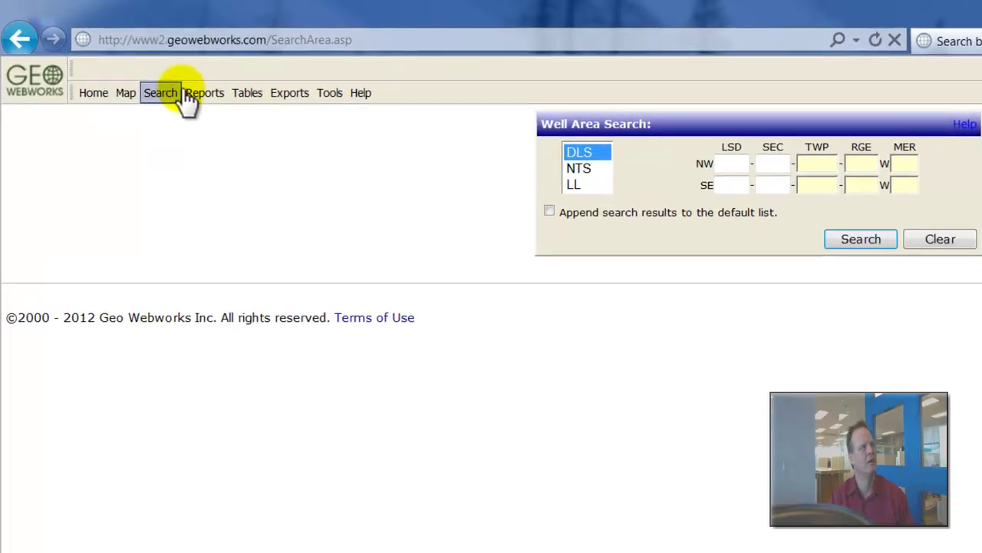
mouse_move(162, 98)
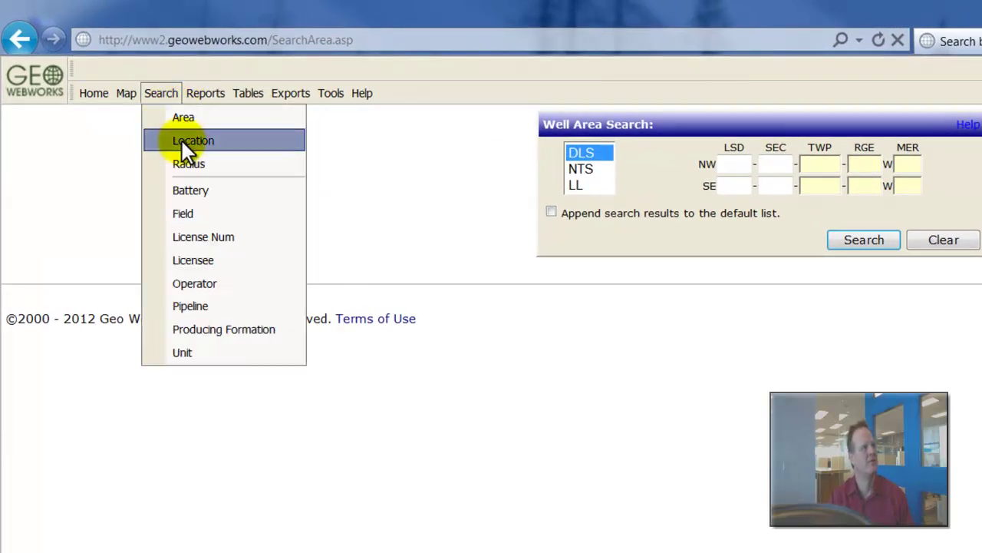
left_click(182, 140)
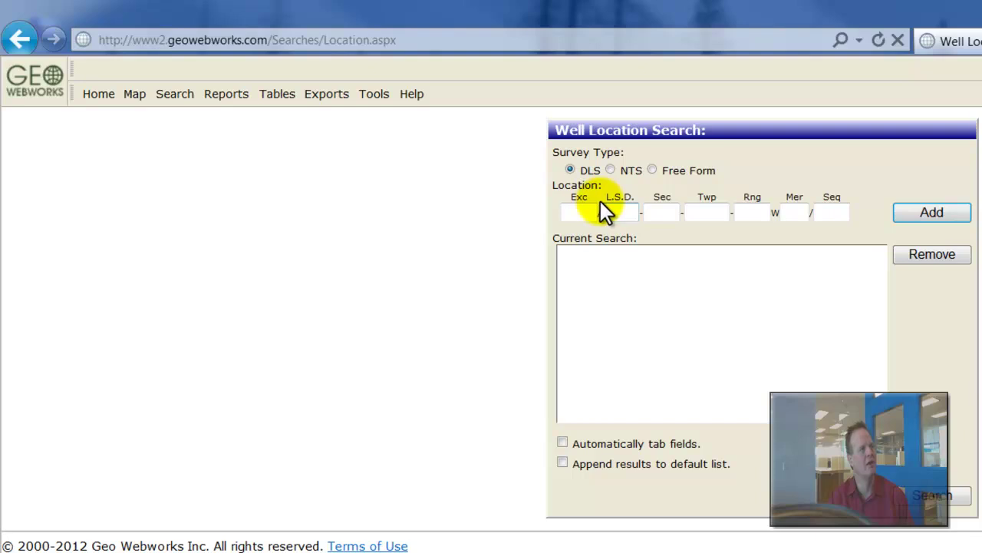
Add the DLS location with L.S.D. 1, section 1, township 40, range 1, W5 meridian to the current location search.
type("1")
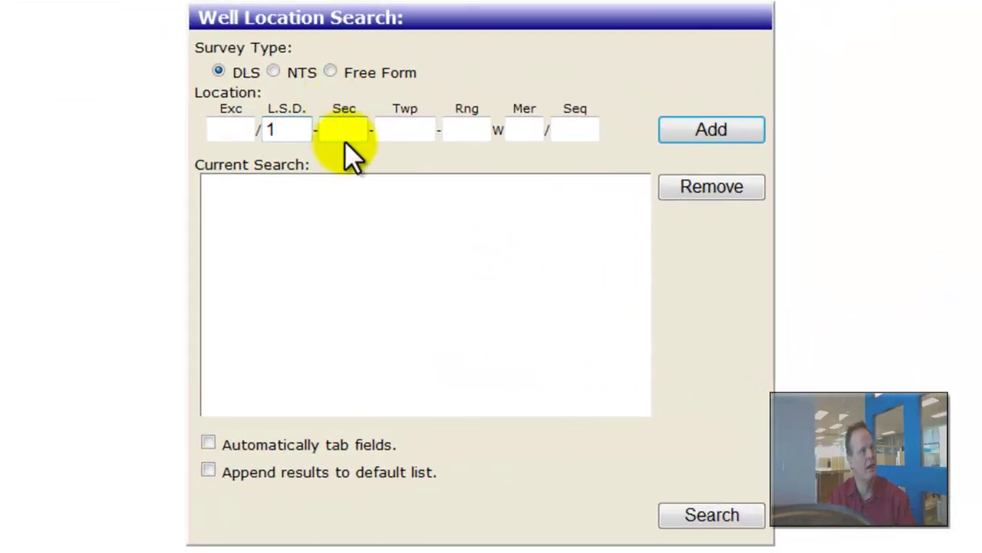
left_click(344, 140)
type("1")
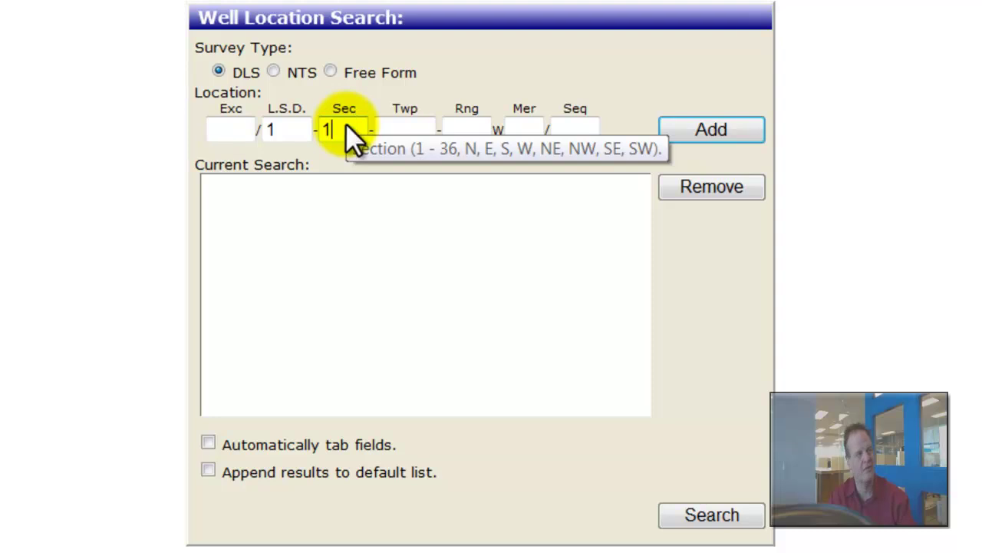
left_click(415, 128)
type("40")
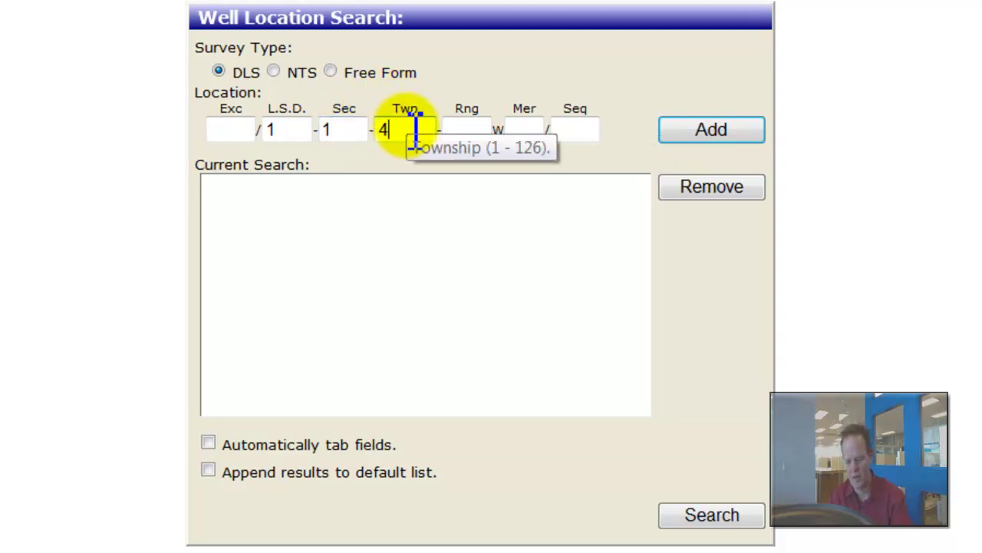
left_click(460, 127)
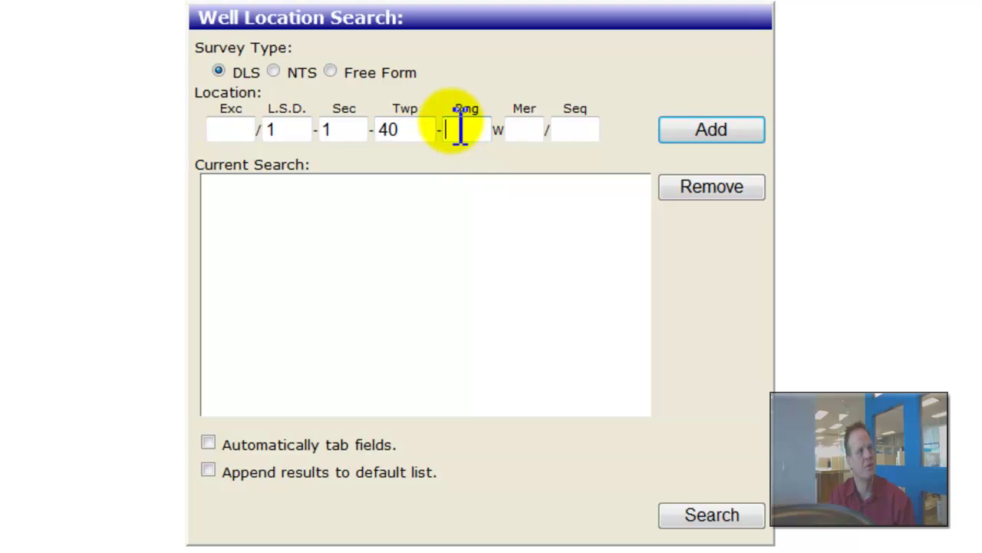
type("1")
left_click(524, 129)
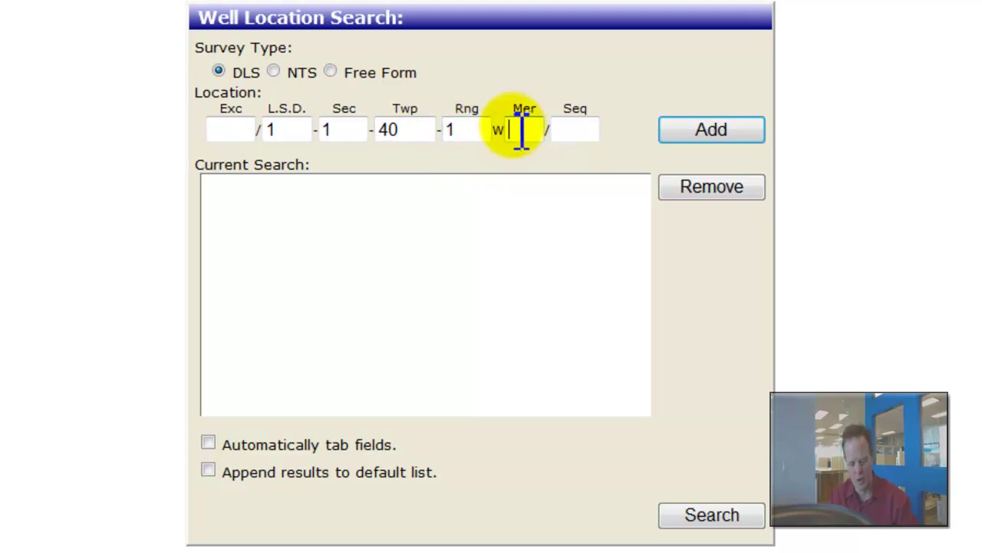
type("5")
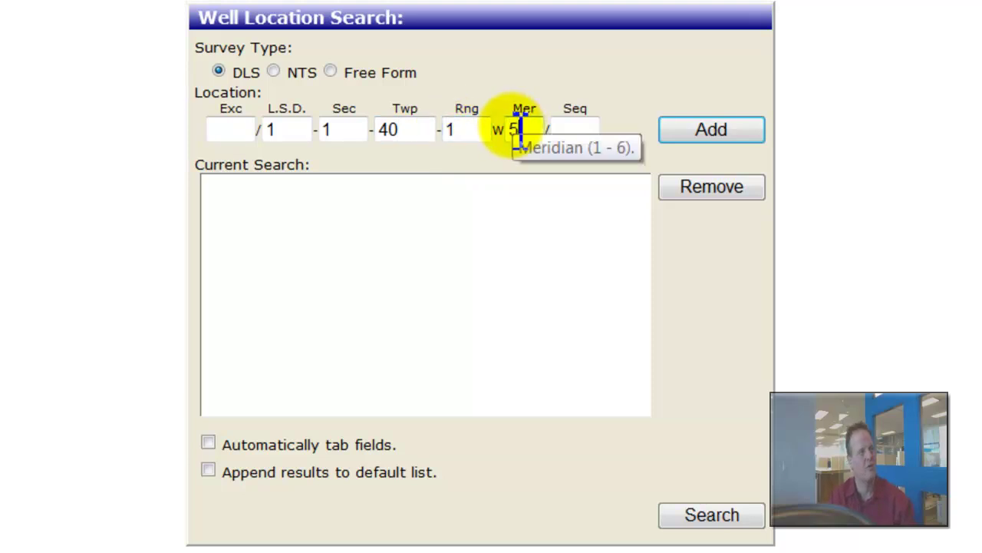
left_click(695, 130)
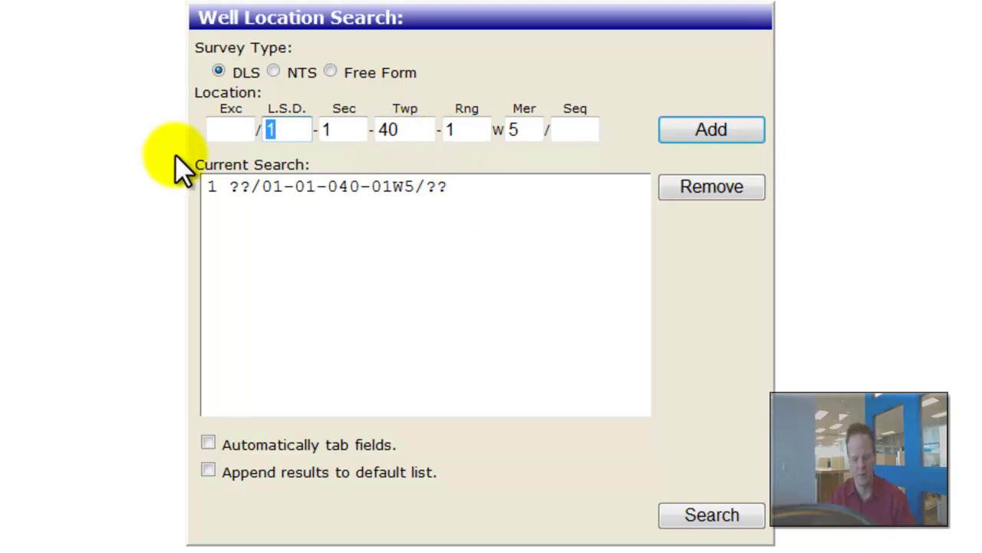
Add a second location with L.S.D. 3 and section 5 in the same township, and run the location search.
type("3")
left_click_drag(367, 127, 298, 143)
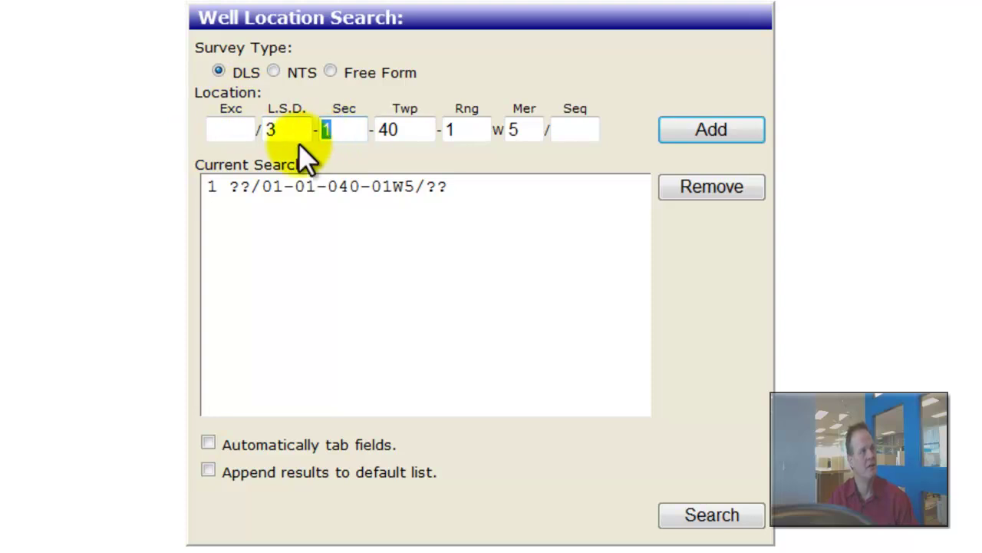
type("5")
left_click(708, 132)
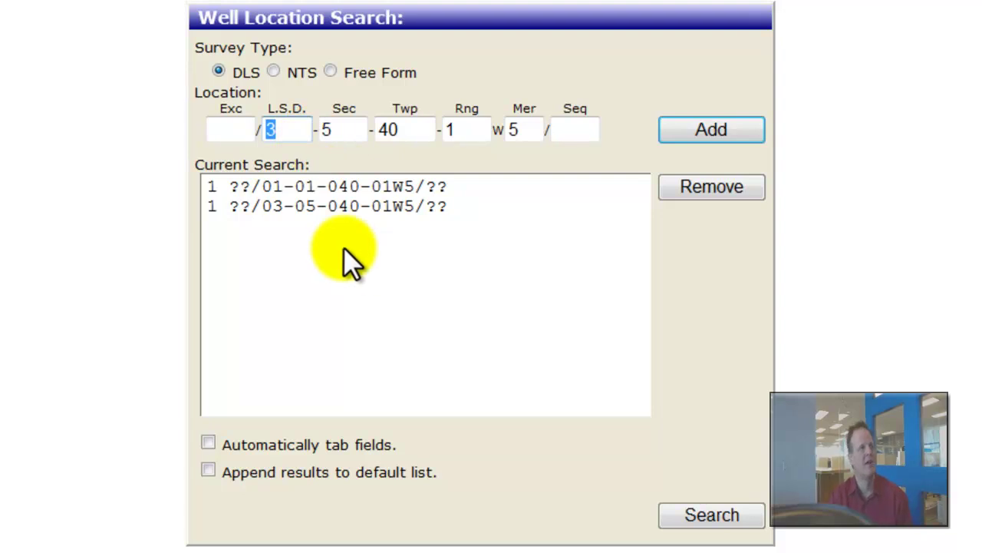
left_click(683, 513)
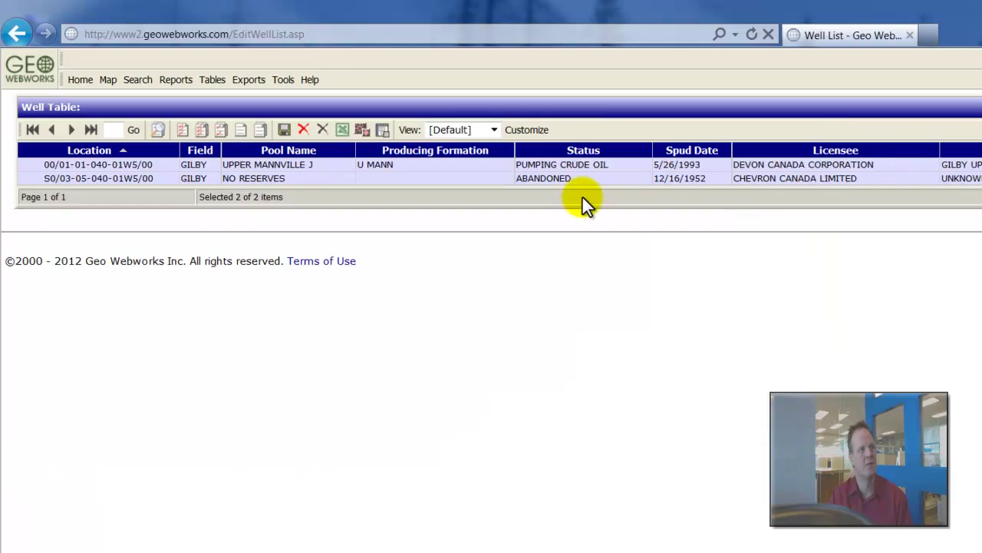
Open the well radius search form.
left_click(138, 82)
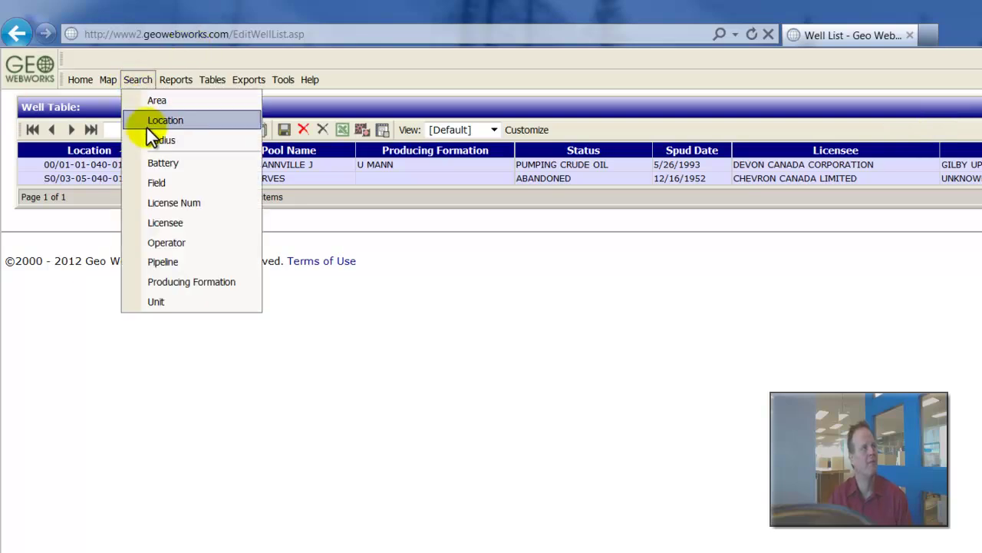
left_click(155, 148)
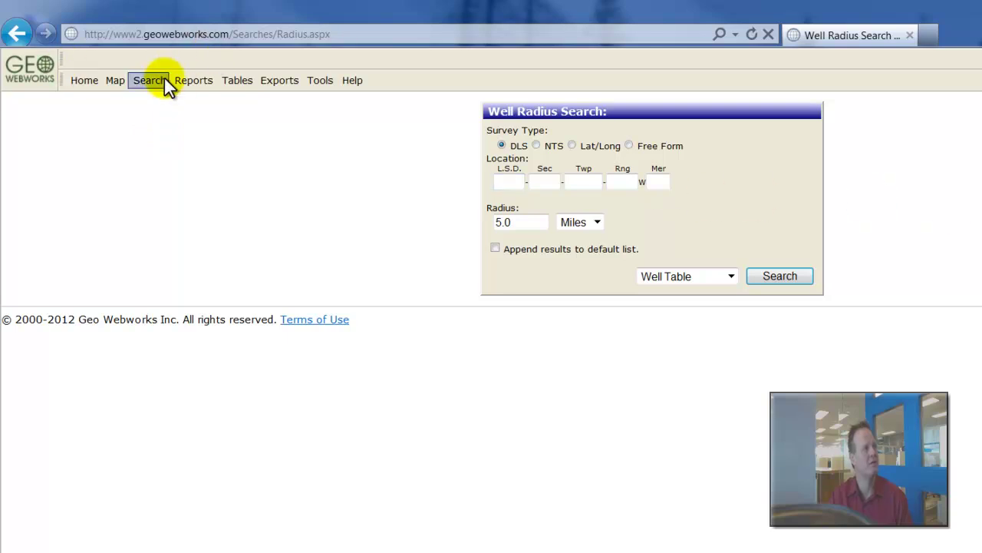
In the field/pool search, choose the ADSETT (BC) field and set the results to append to the default list.
left_click(165, 77)
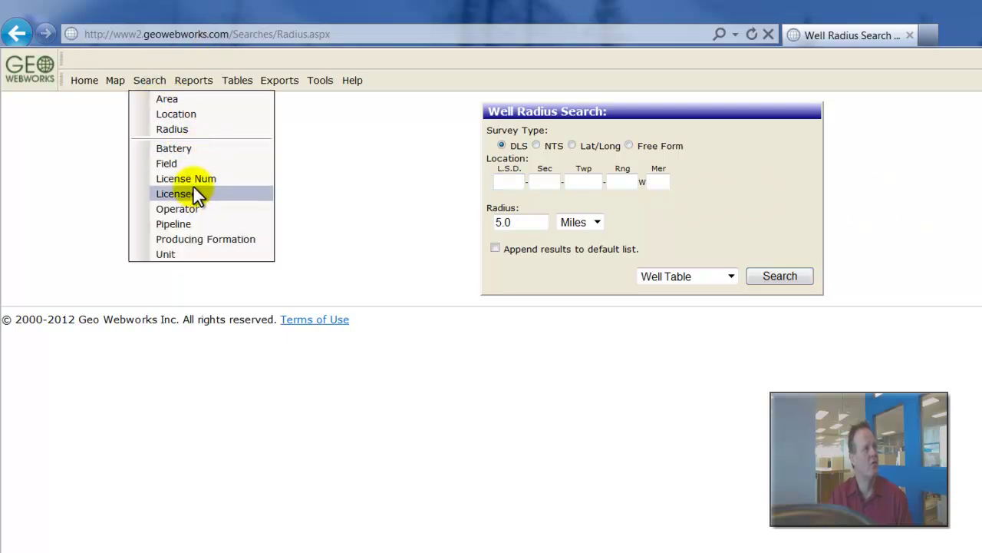
left_click(185, 163)
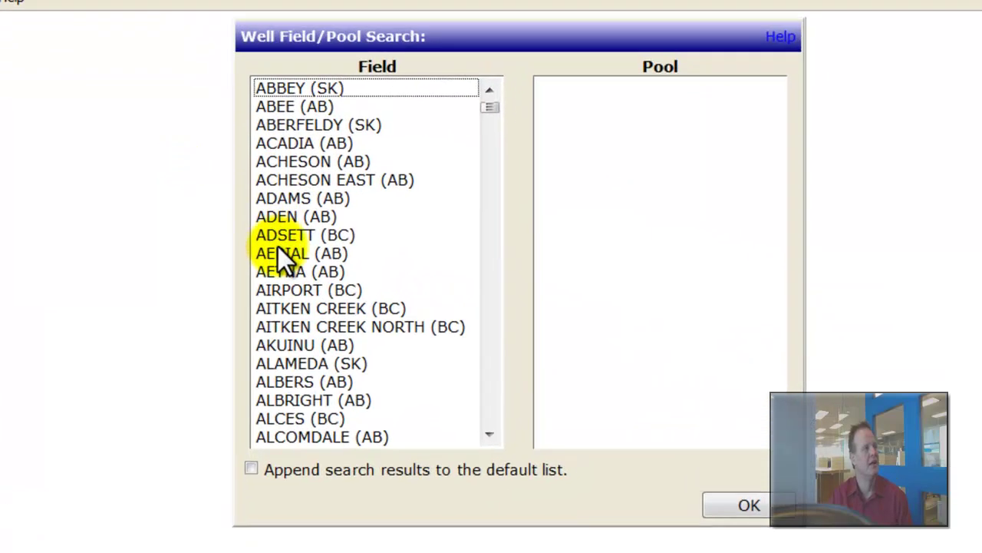
left_click(282, 233)
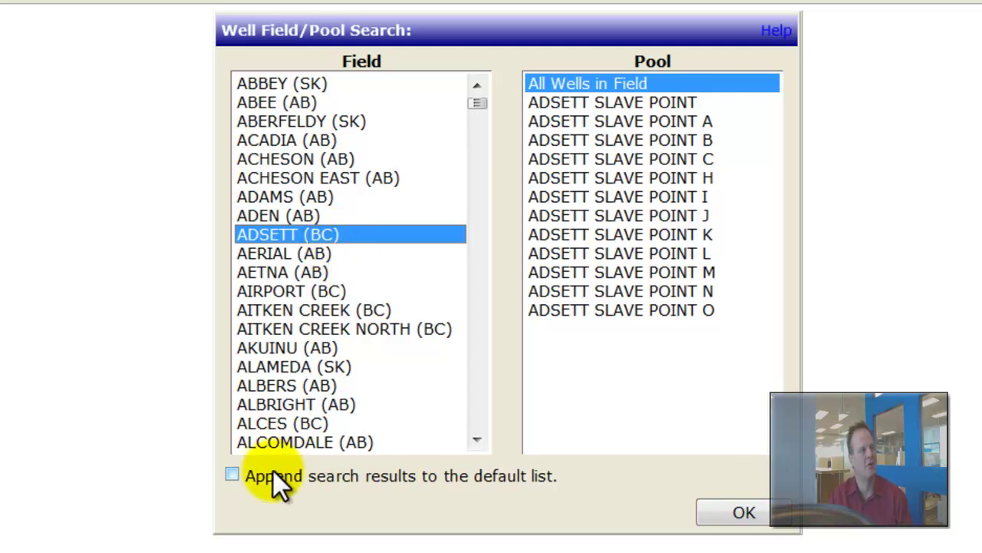
left_click(231, 473)
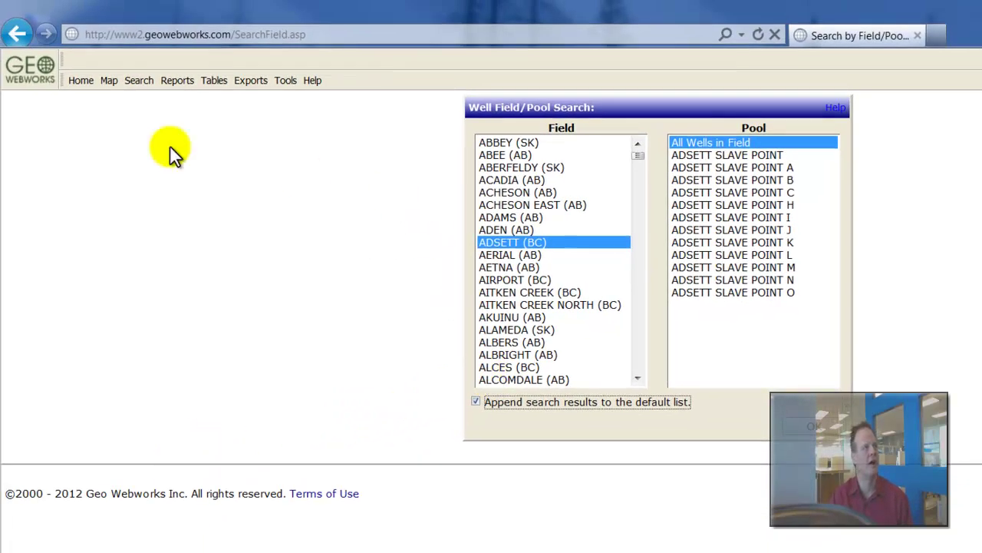
Open the license number search and look through its list of provincial locations.
left_click(129, 81)
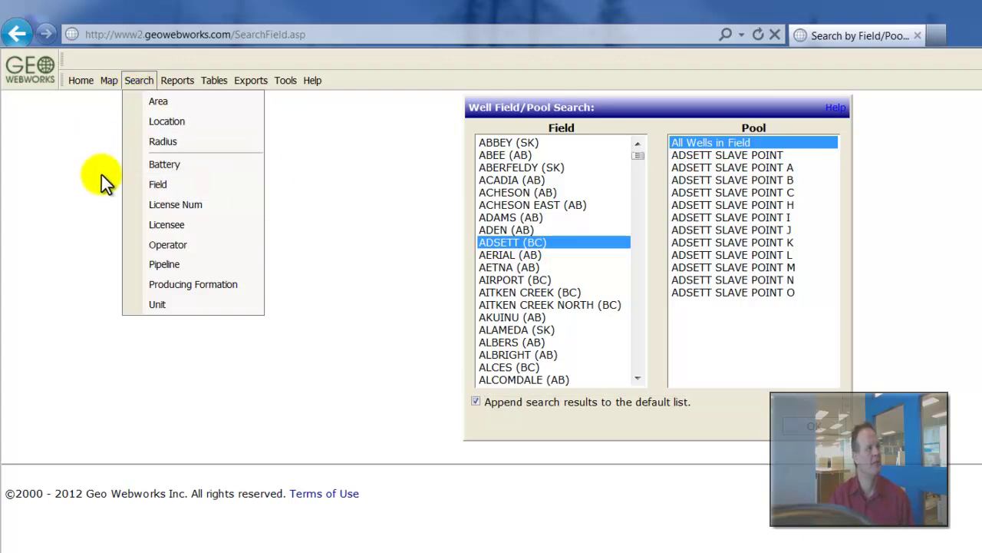
left_click(166, 204)
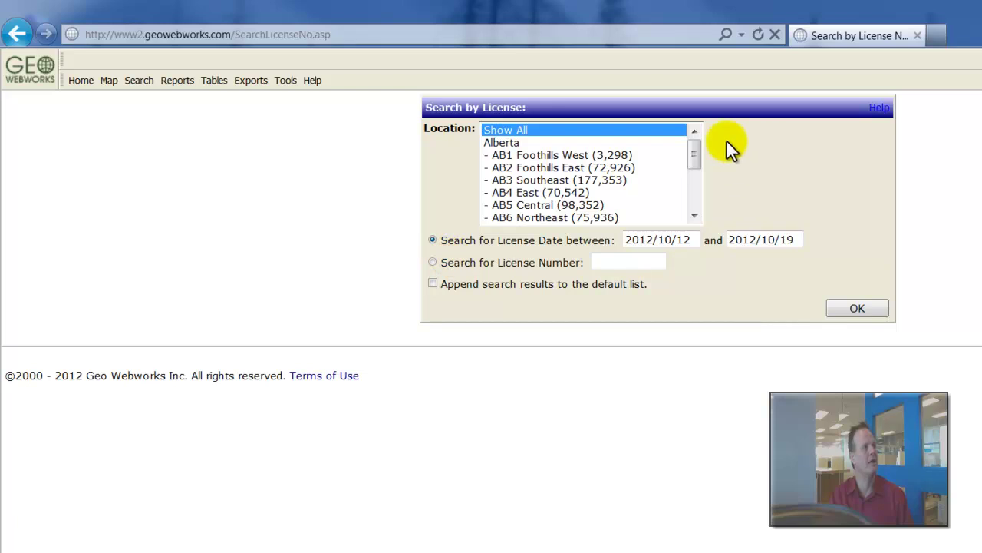
left_click_drag(696, 150, 705, 216)
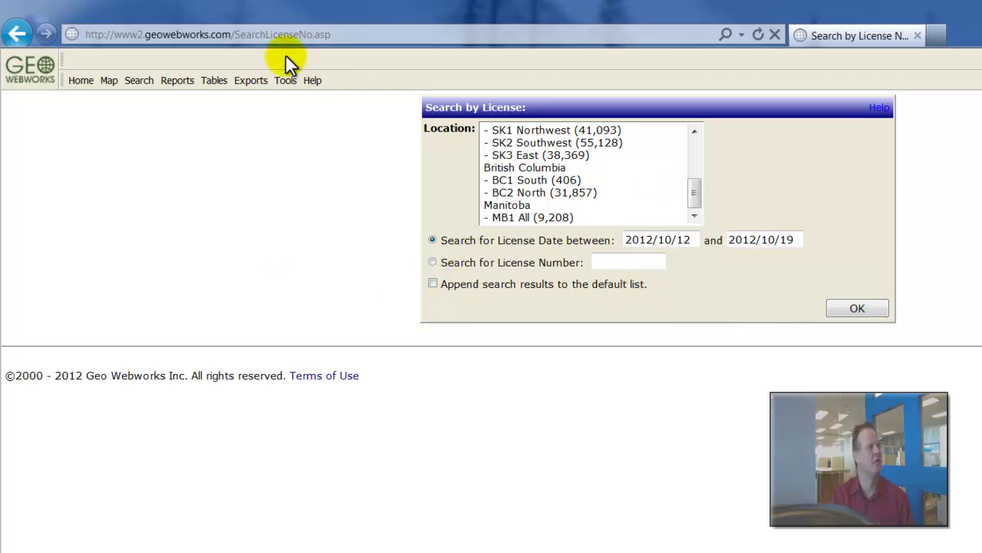
Search for wells by the operator BORDER ACQUISITION CORPORATION.
left_click(136, 82)
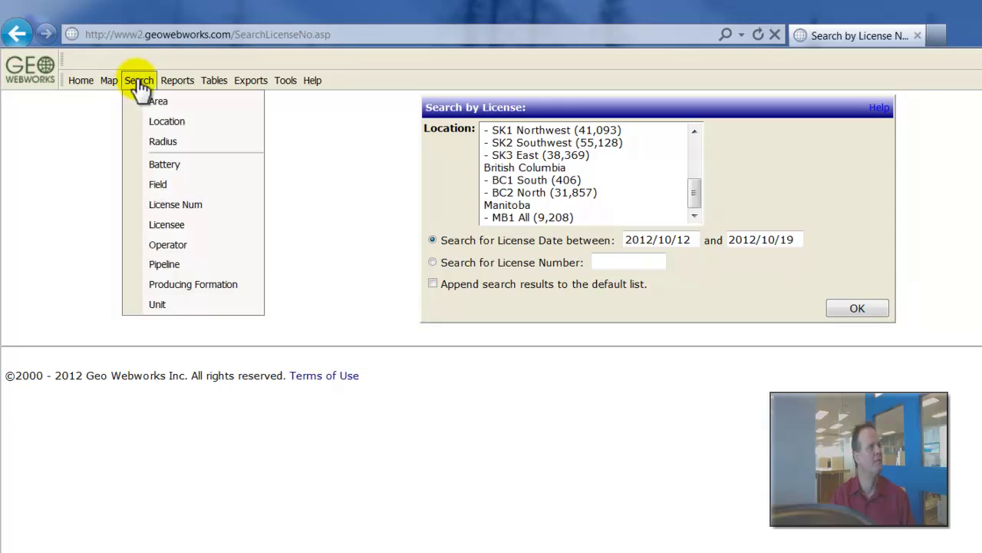
left_click(146, 244)
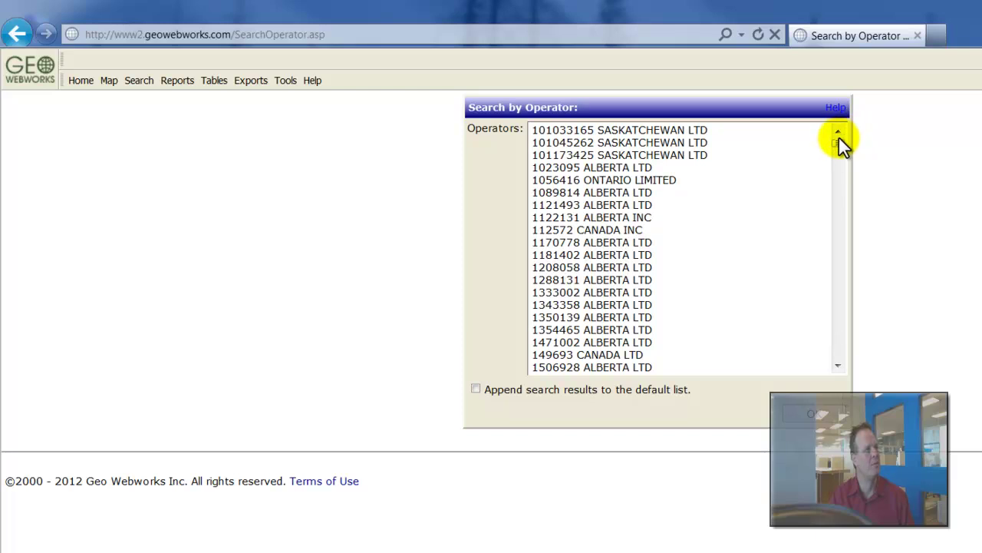
left_click_drag(837, 140, 836, 147)
left_click(624, 313)
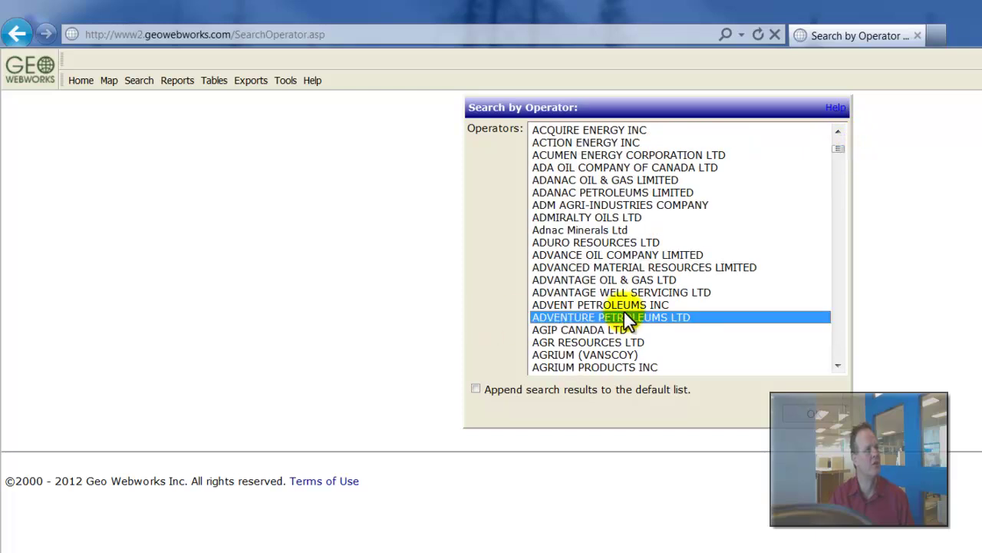
type("bor")
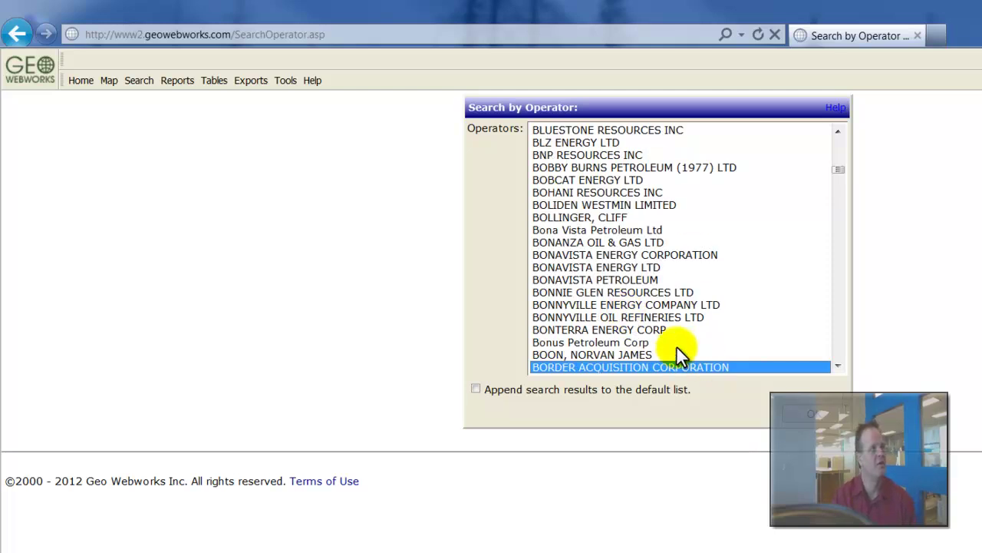
left_click(807, 420)
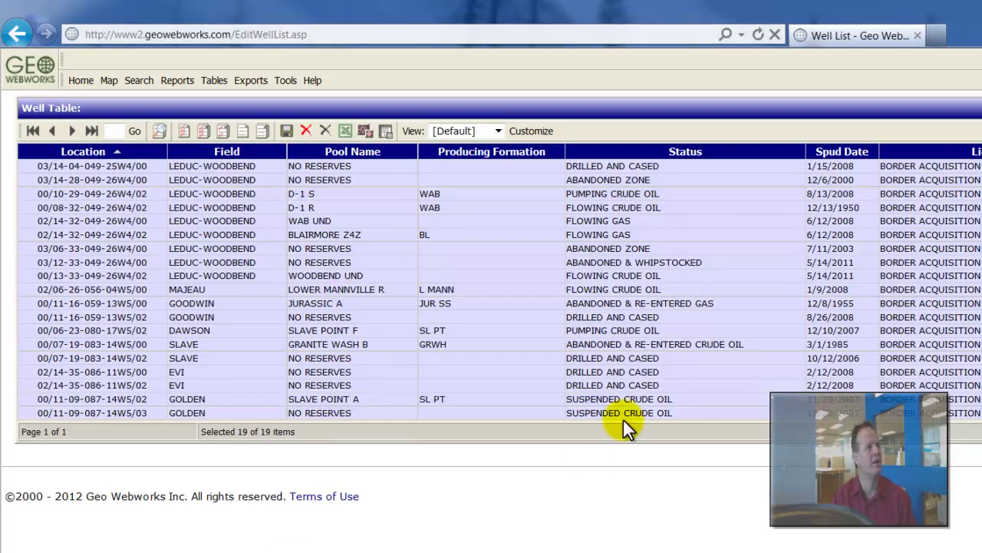
Look through the search forms for pipelines, producing formations and units.
left_click(148, 87)
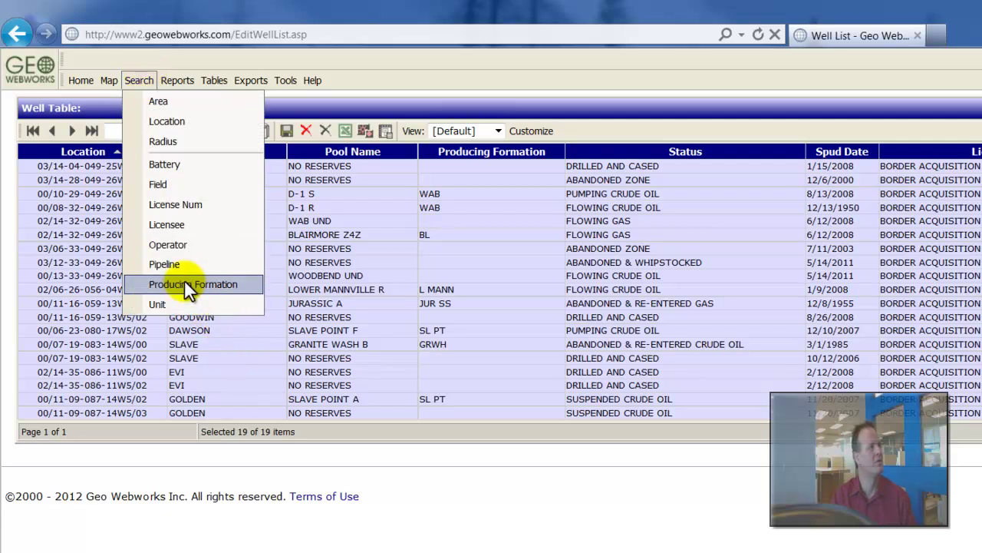
left_click(164, 264)
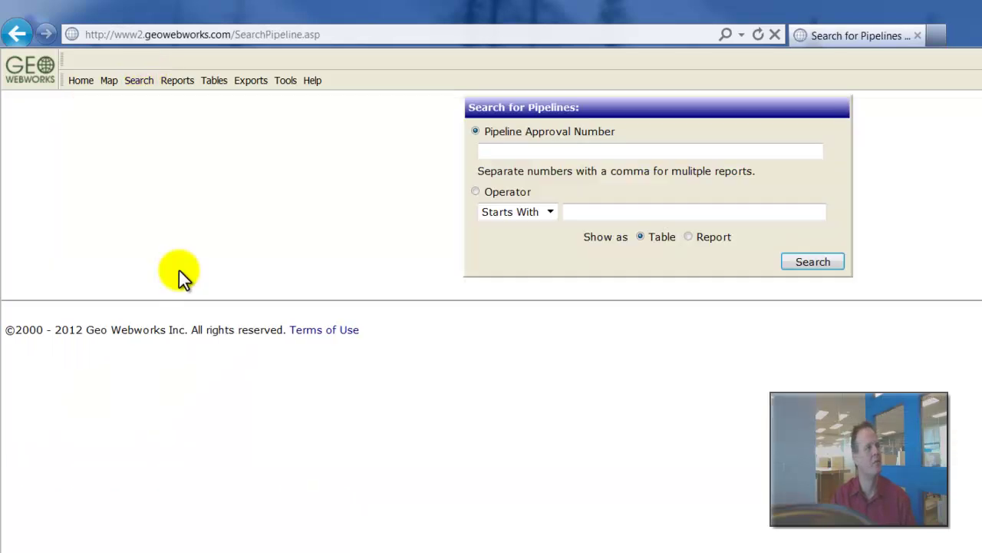
left_click(136, 88)
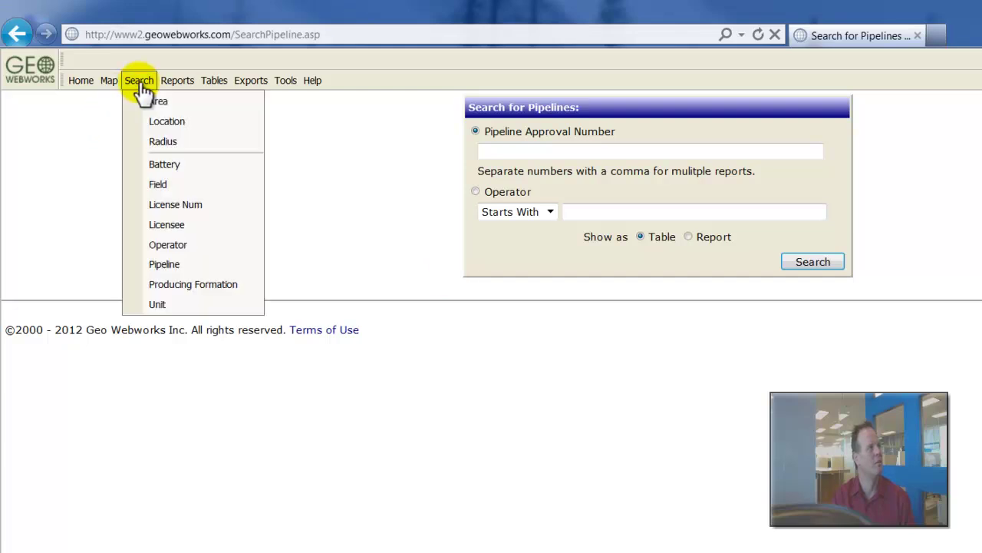
left_click(157, 285)
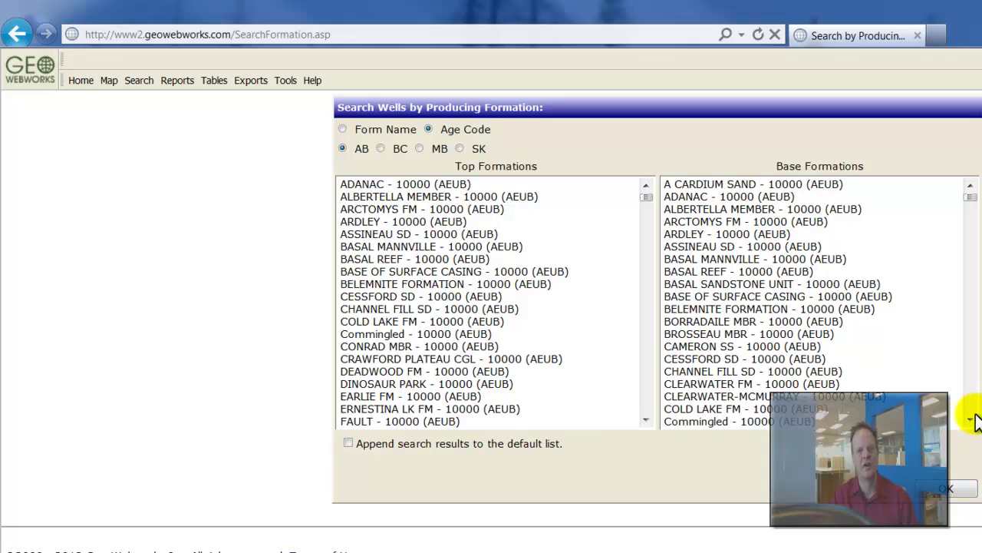
left_click(136, 86)
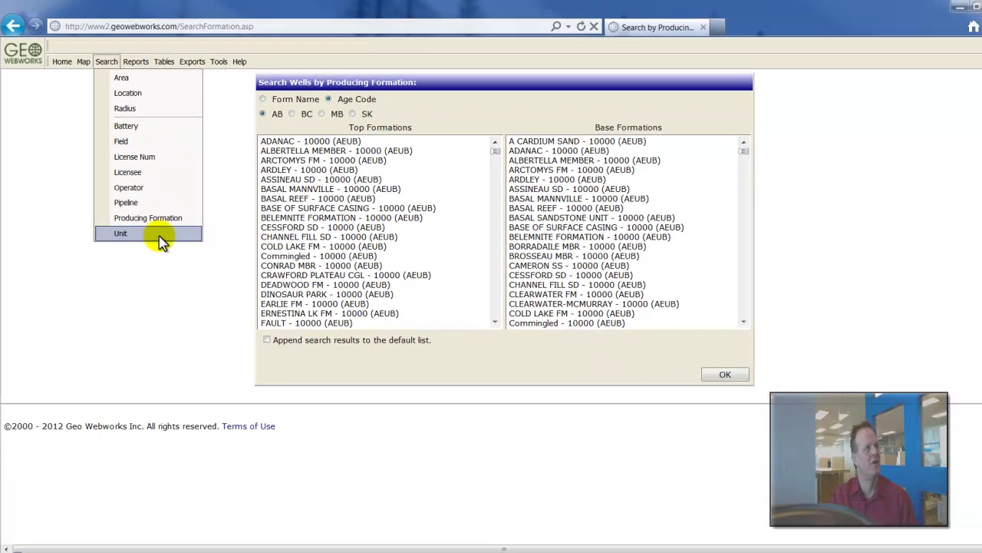
left_click(157, 304)
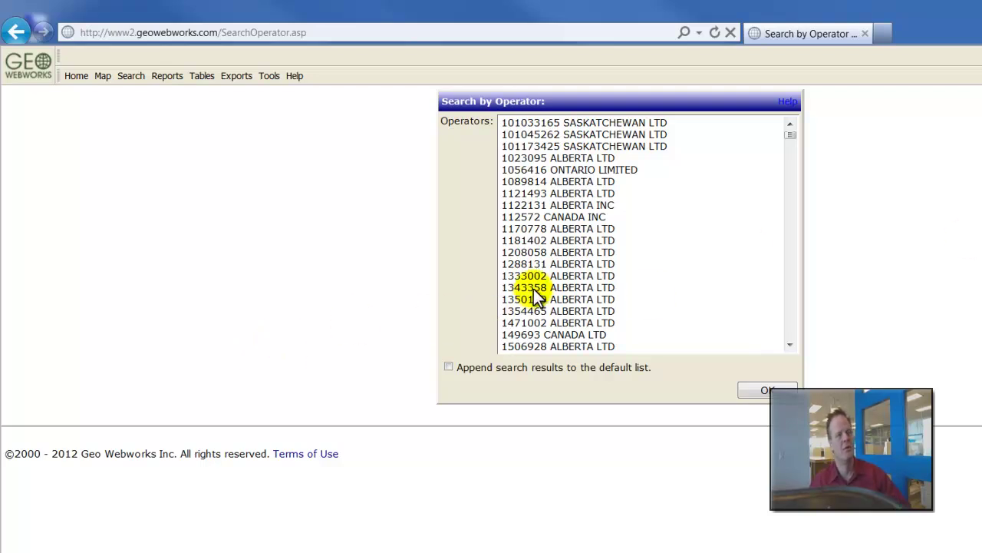
Select the operators BORDER ACQUISITION CORPORATION, Border Energy Ltd and BORDER EXPLORATION COMPANY together in the operator search.
left_click(559, 276)
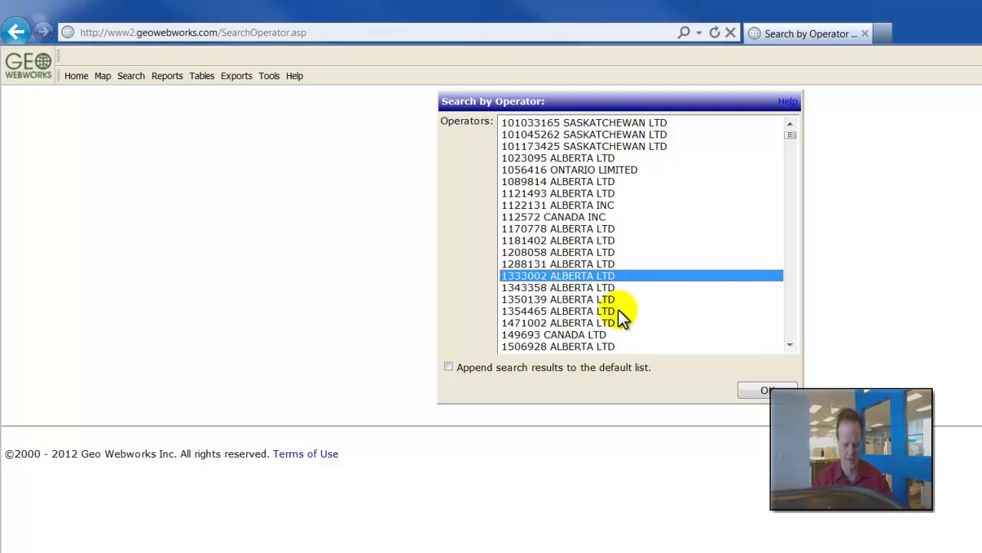
key("b")
key("o")
key("r")
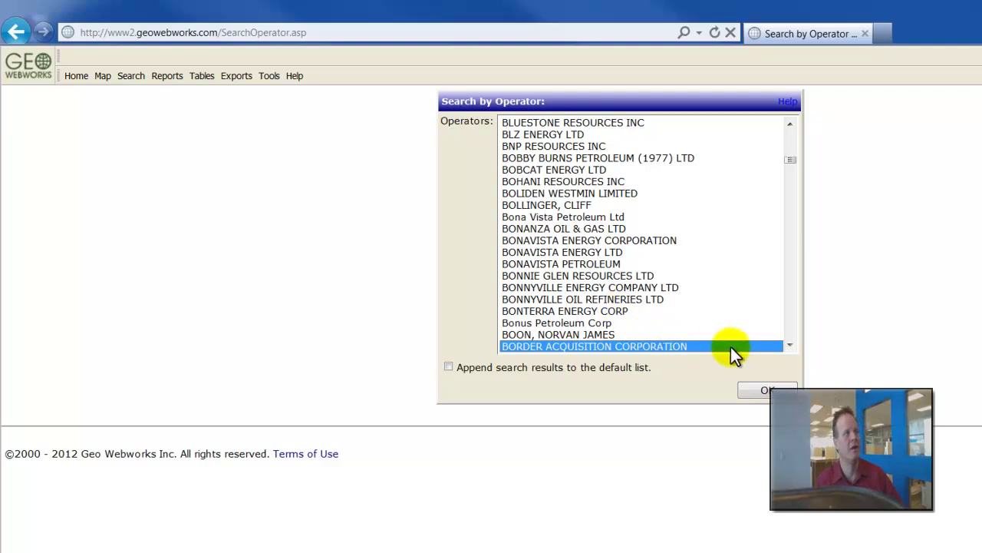
left_click(791, 345)
left_click(791, 346)
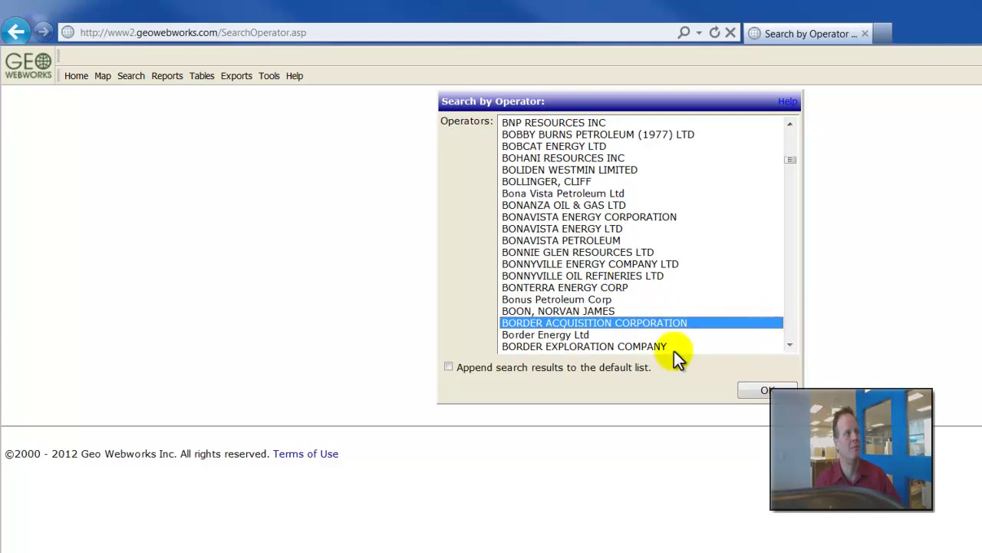
left_click(570, 335, "ctrl")
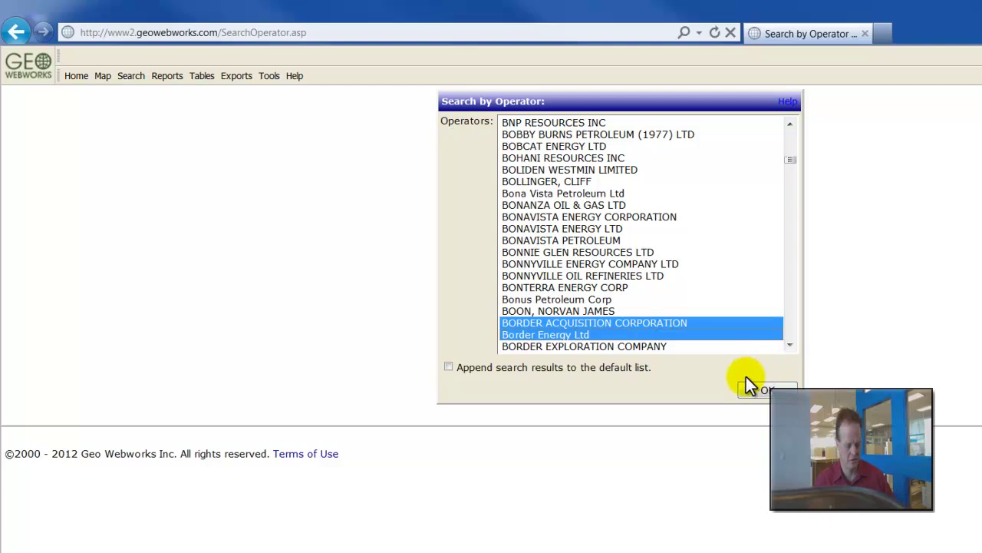
left_click(584, 345, "ctrl")
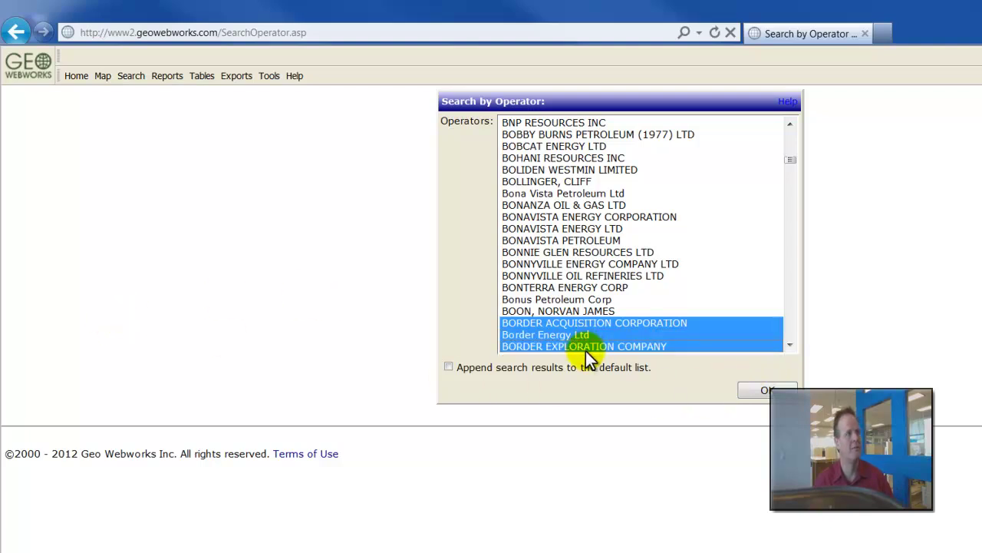
Reduce the operator selection to BORDER ACQUISITION CORPORATION and Border Energy Ltd, and run the well search.
left_click(585, 351)
left_click(564, 327, "shift")
left_click(564, 335)
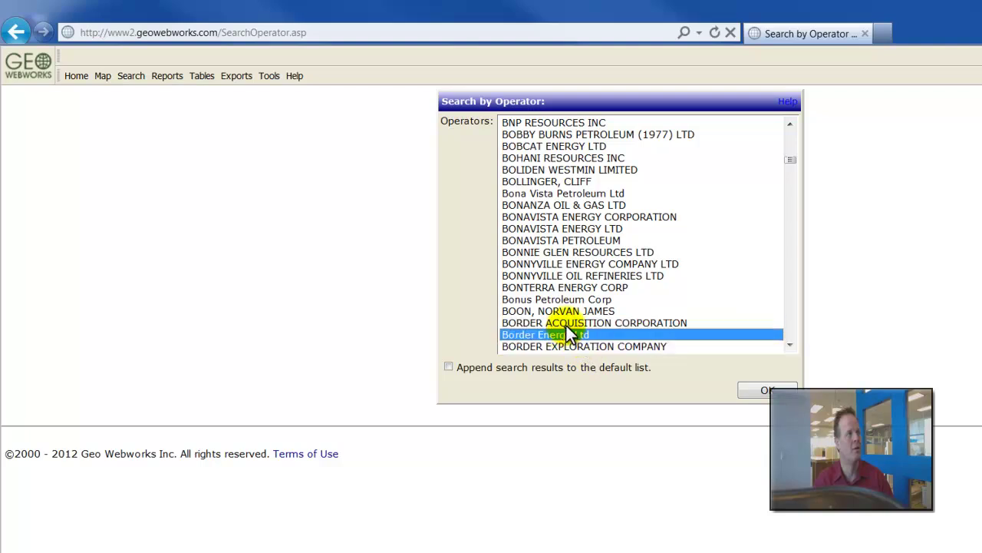
left_click(566, 327, "ctrl")
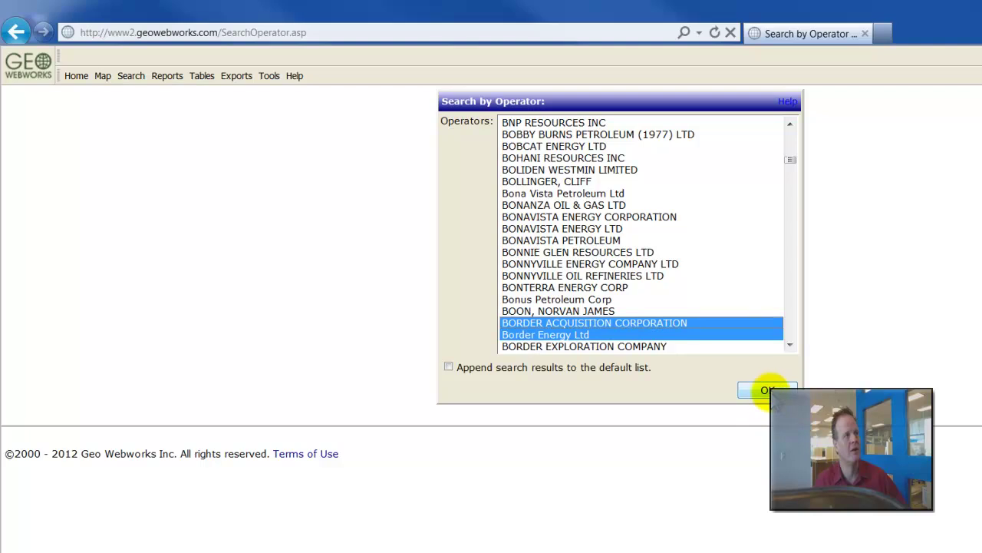
left_click(768, 390)
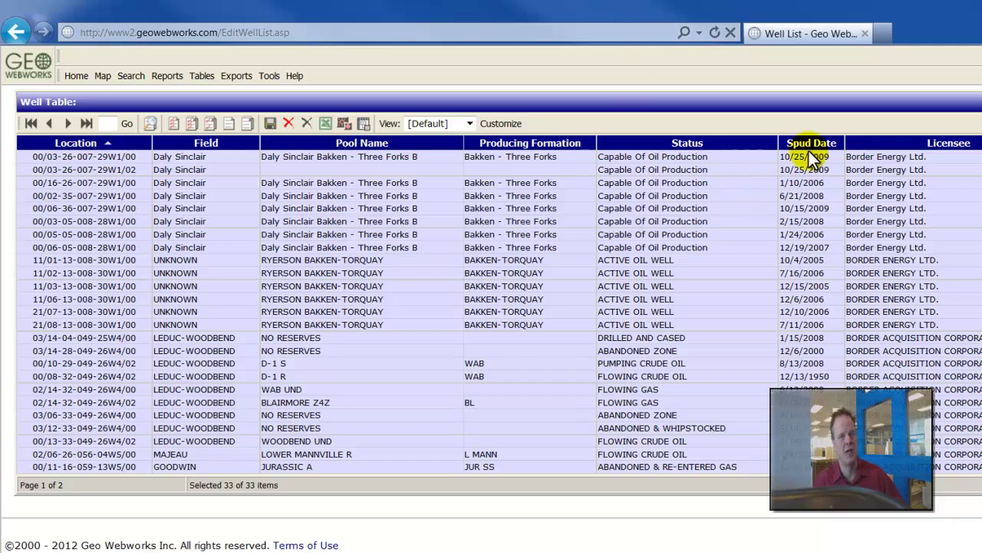
Search by the operators BORDER EXPLORATION COMPANY, BORDER OIL COMPANY LIMITED and BORDER PETROLEUM CORP, appending the results to the default list.
left_click(126, 81)
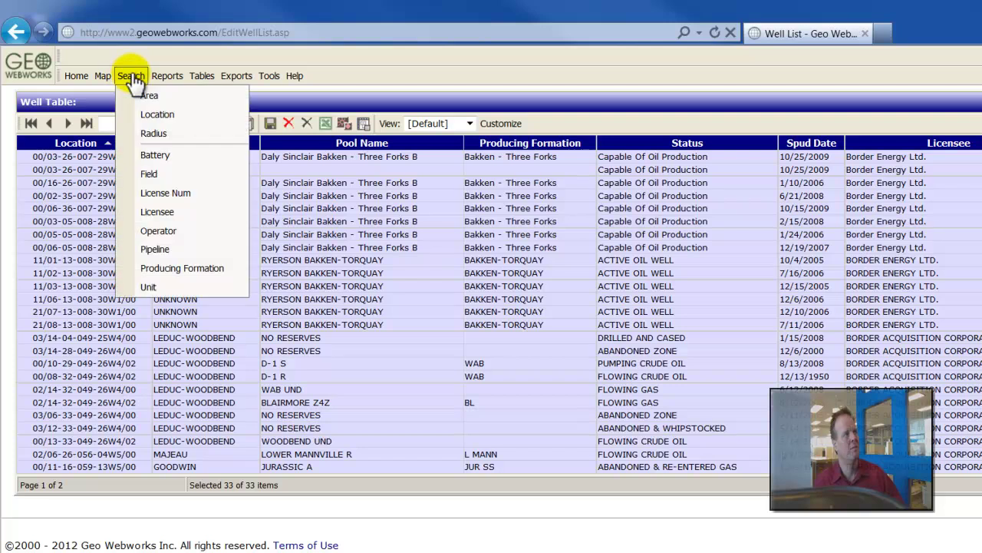
left_click(192, 228)
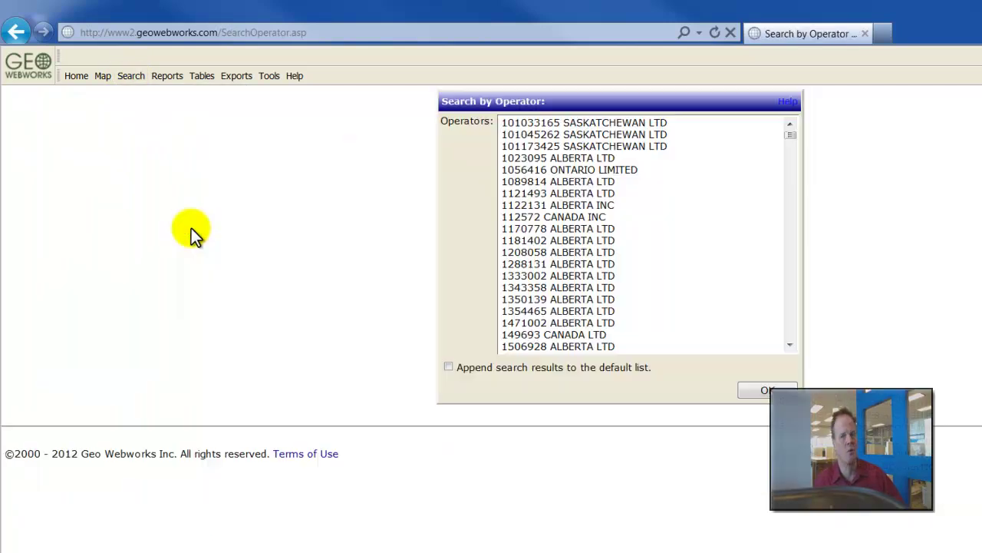
left_click(661, 252)
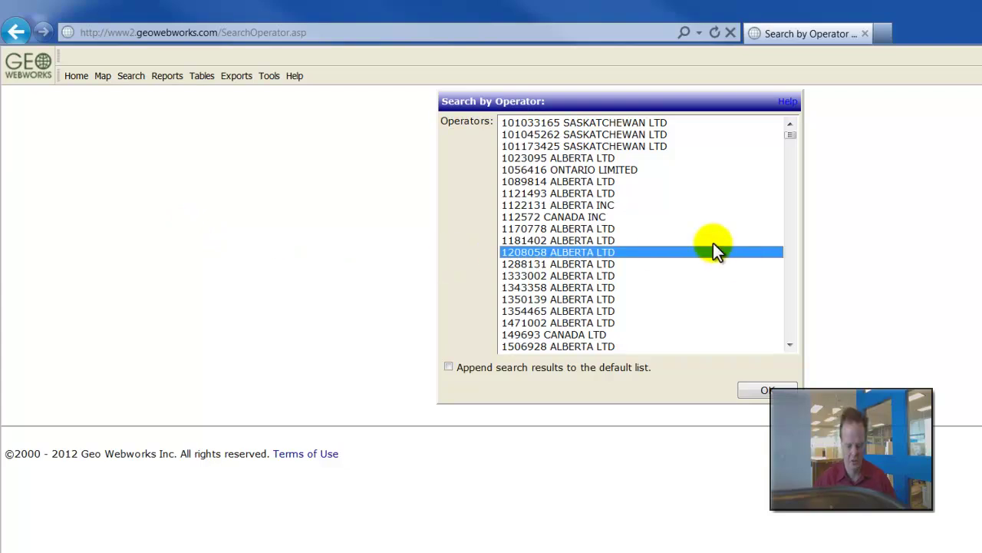
type("bor")
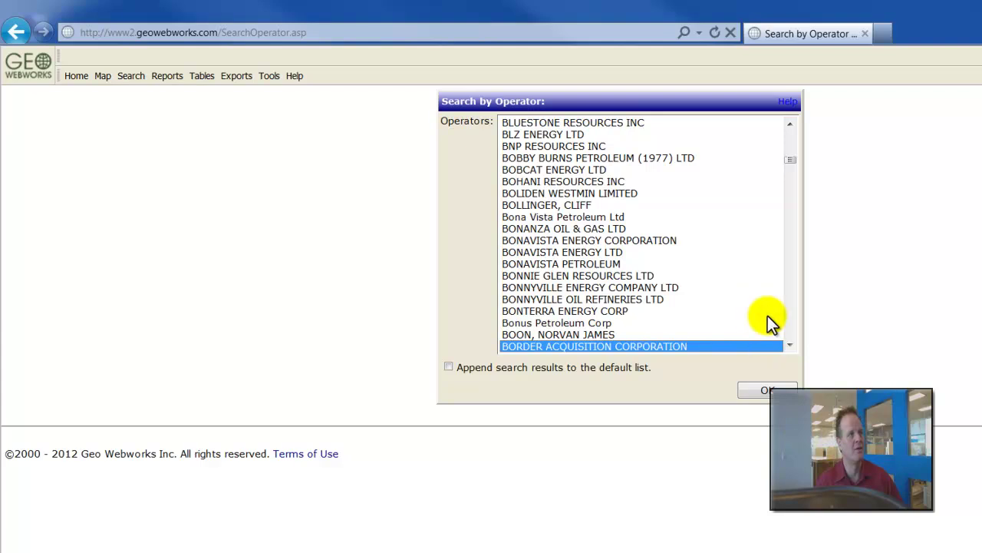
scroll(793, 345, "down", 3)
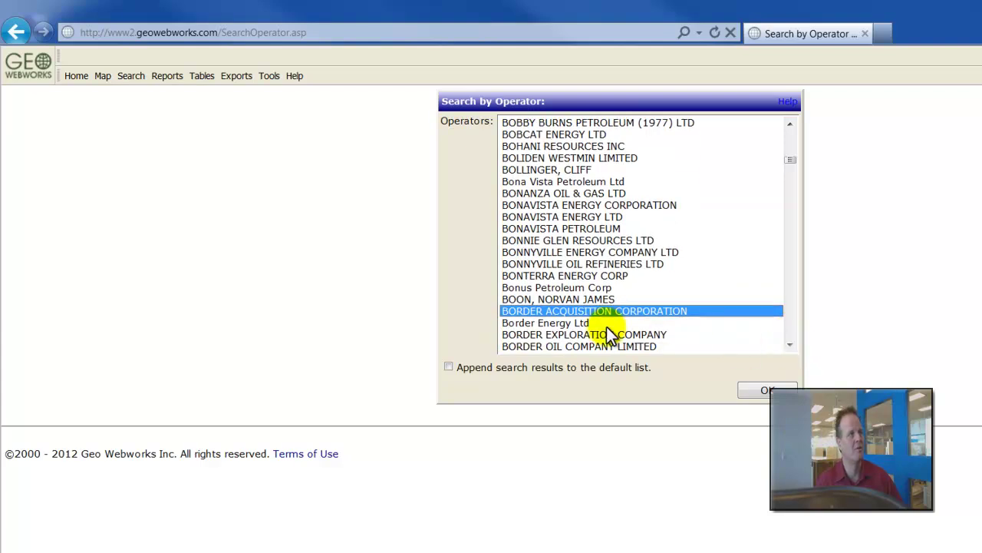
left_click(605, 335)
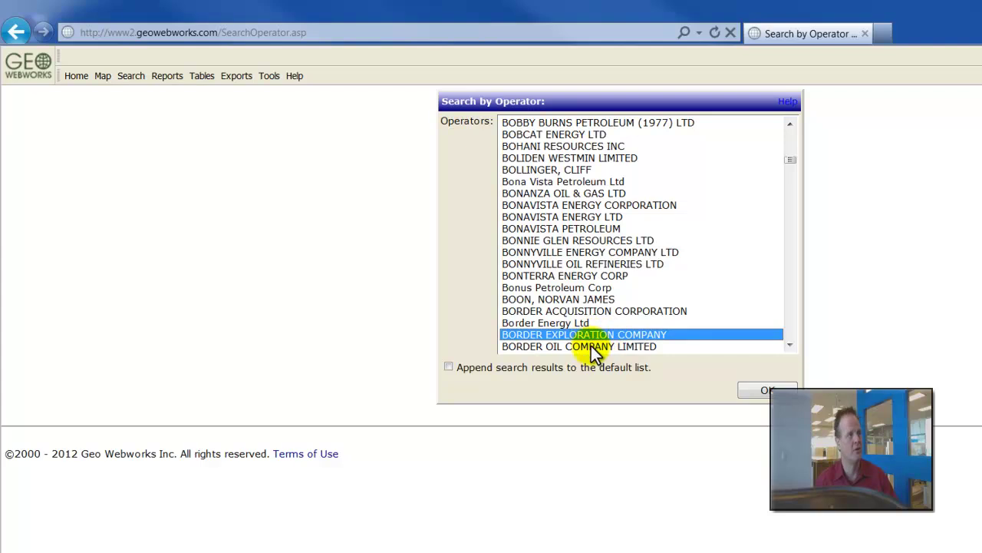
left_click(592, 349, "ctrl")
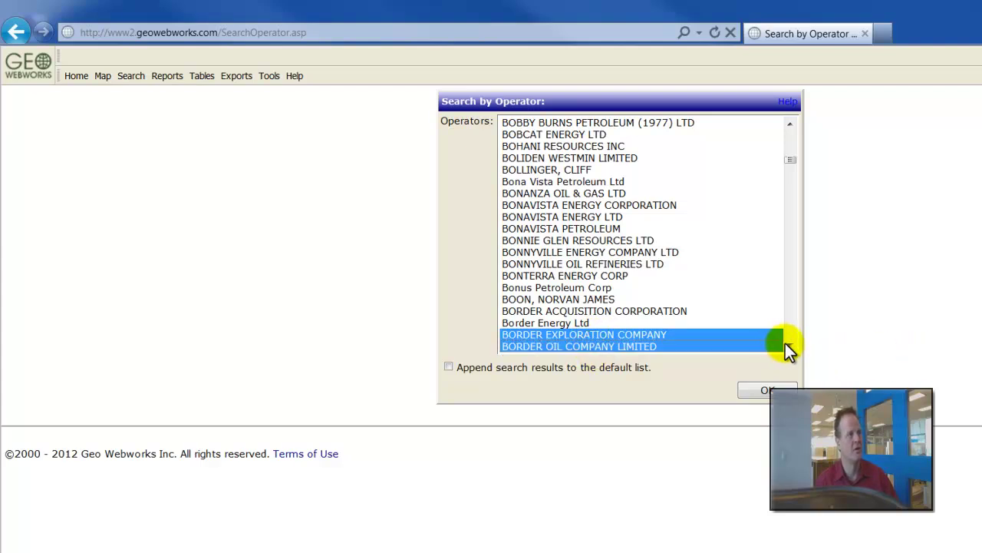
scroll(787, 343, "down", 3)
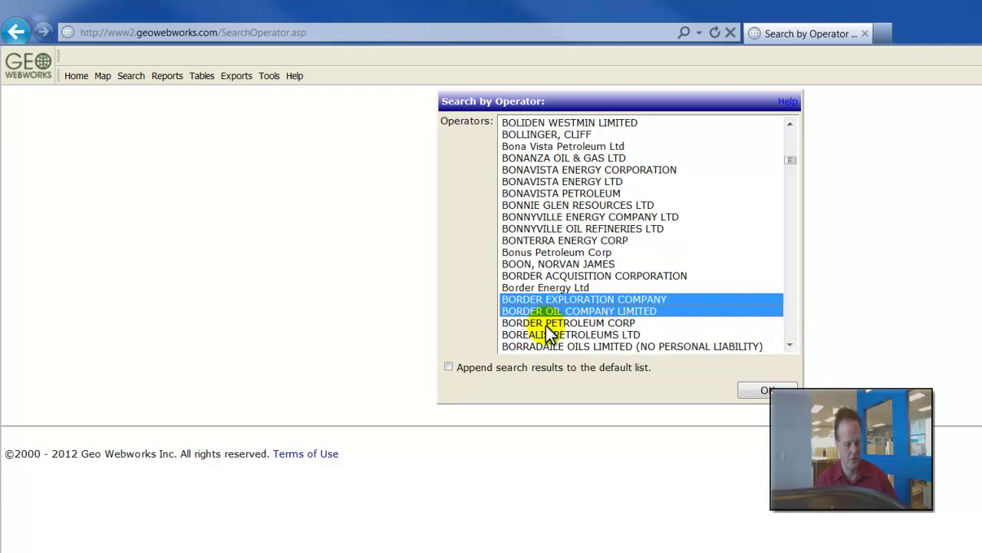
left_click(542, 323, "ctrl")
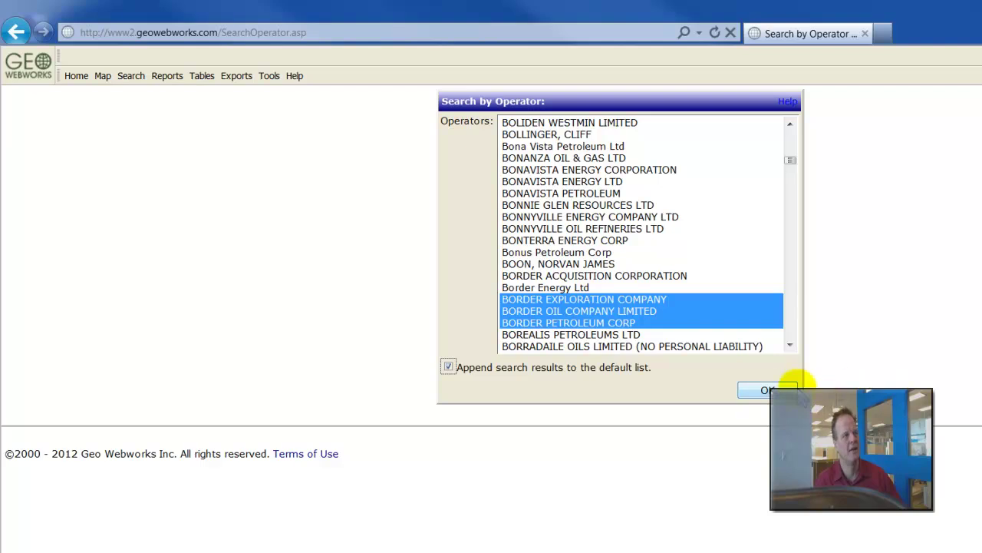
left_click(767, 390)
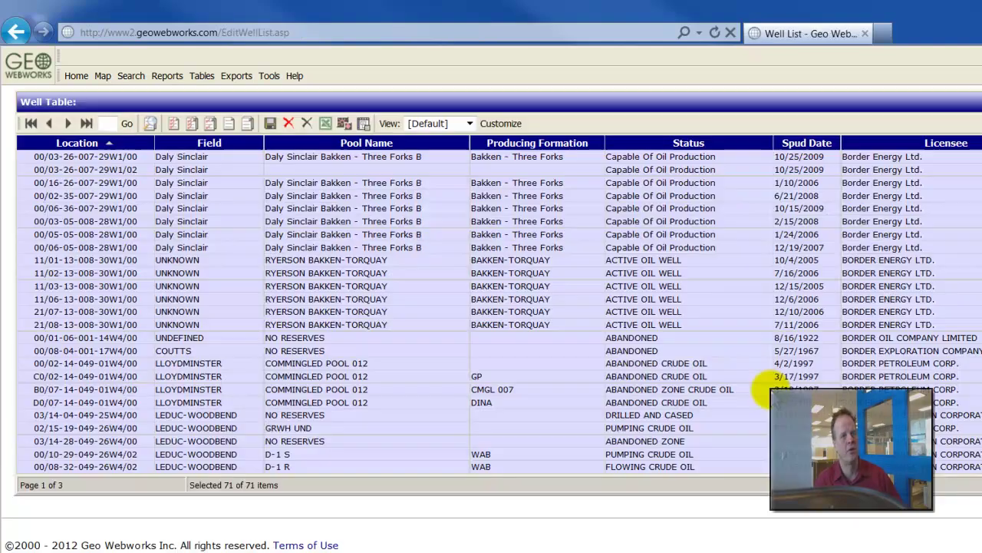